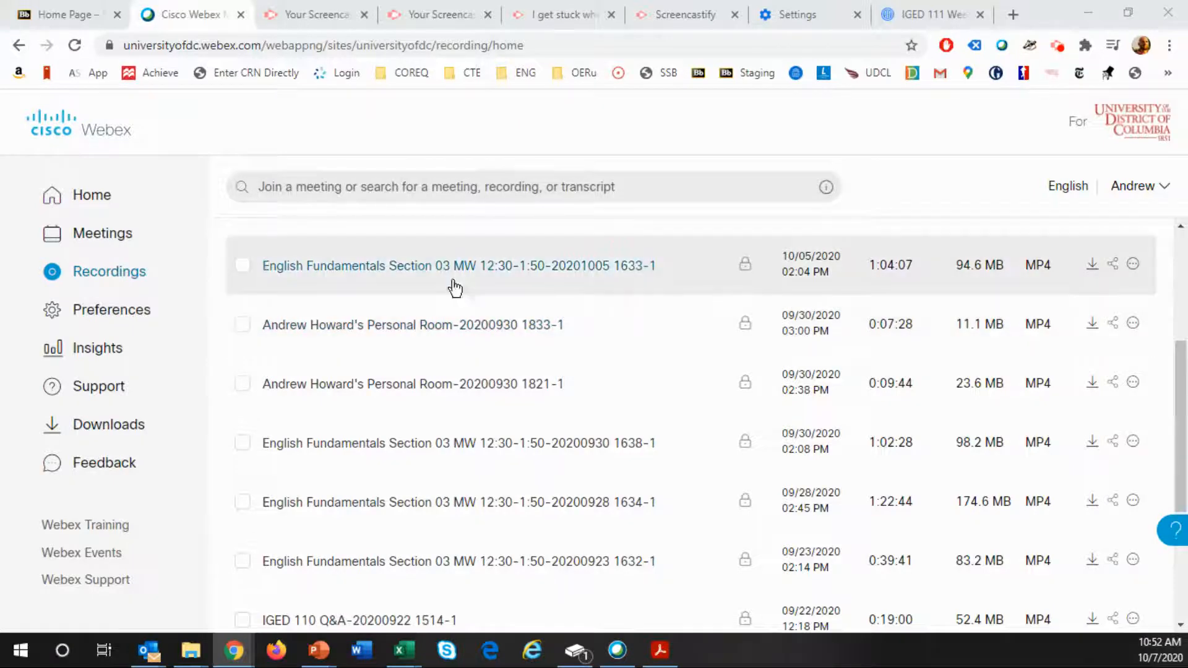
- Open sharing for the IGED 111 Q&A 10/6 recording, replace its generated recording password with a custom one, and save
{"action": "scroll", "coordinate": [452, 286], "scroll_direction": "up", "scroll_amount": 4}
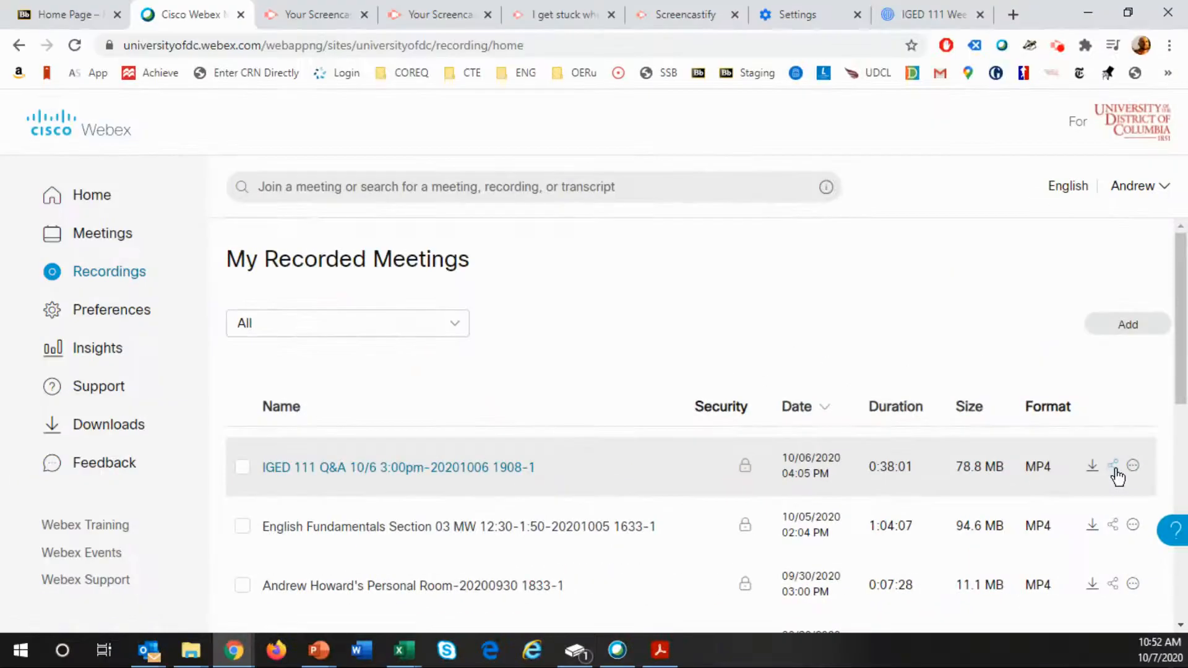
{"action": "left_click", "coordinate": [1040, 353]}
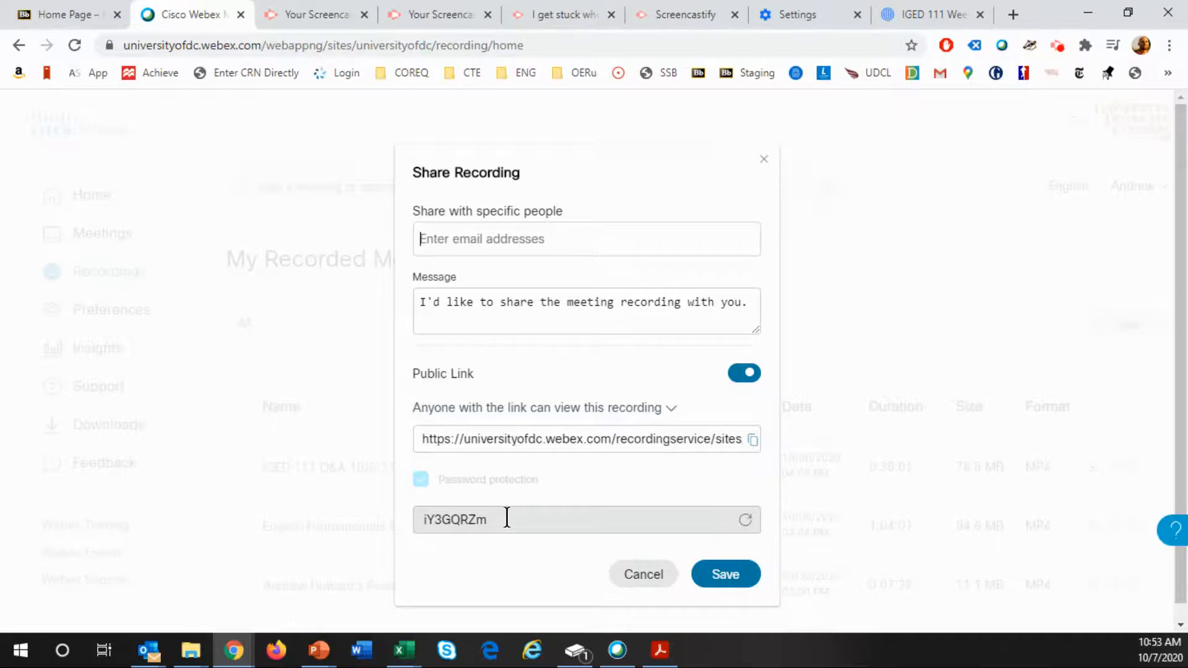
{"action": "left_click_drag", "start_coordinate": [507, 520], "coordinate": [344, 500]}
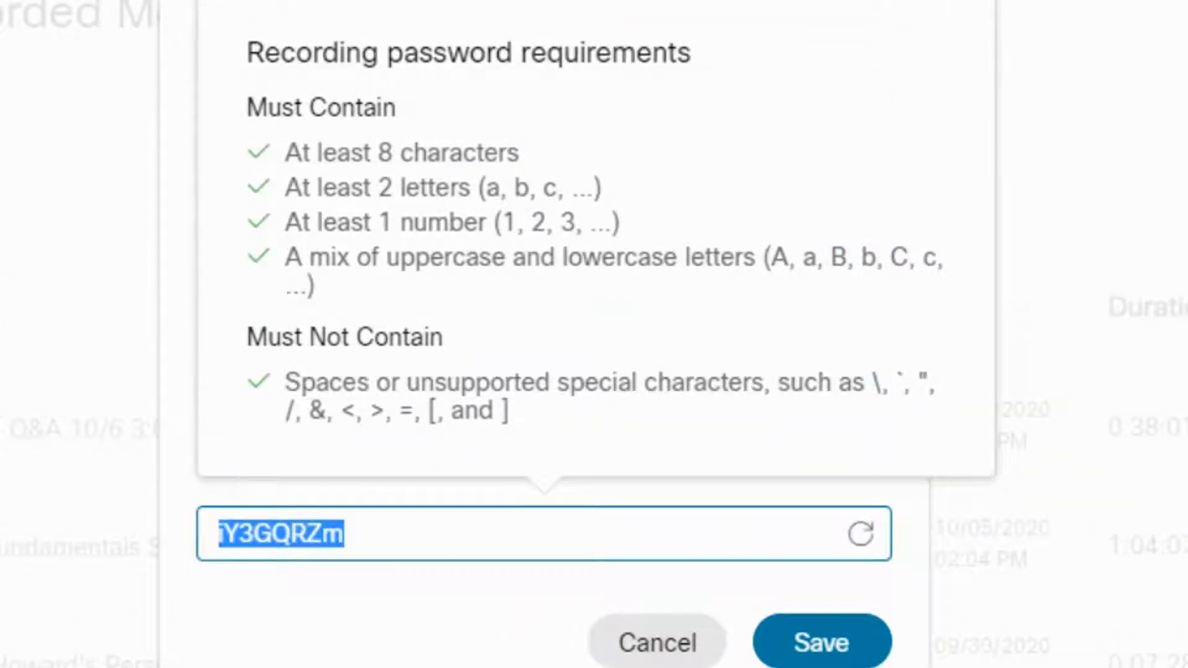
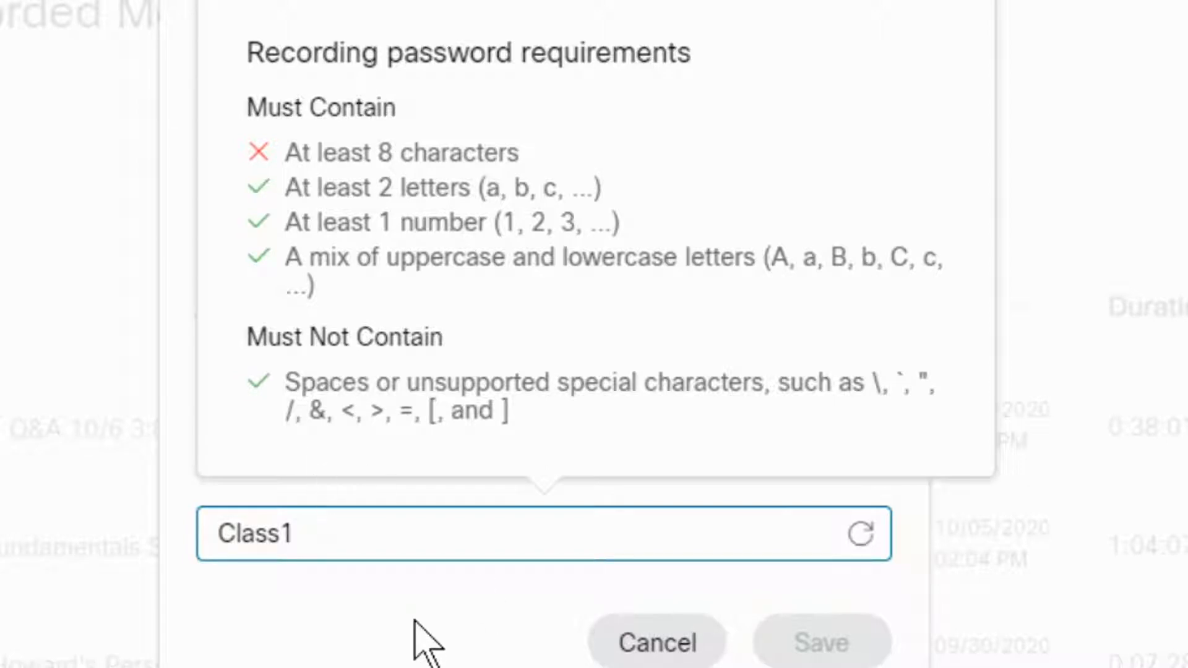
{"action": "left_click", "coordinate": [283, 533]}
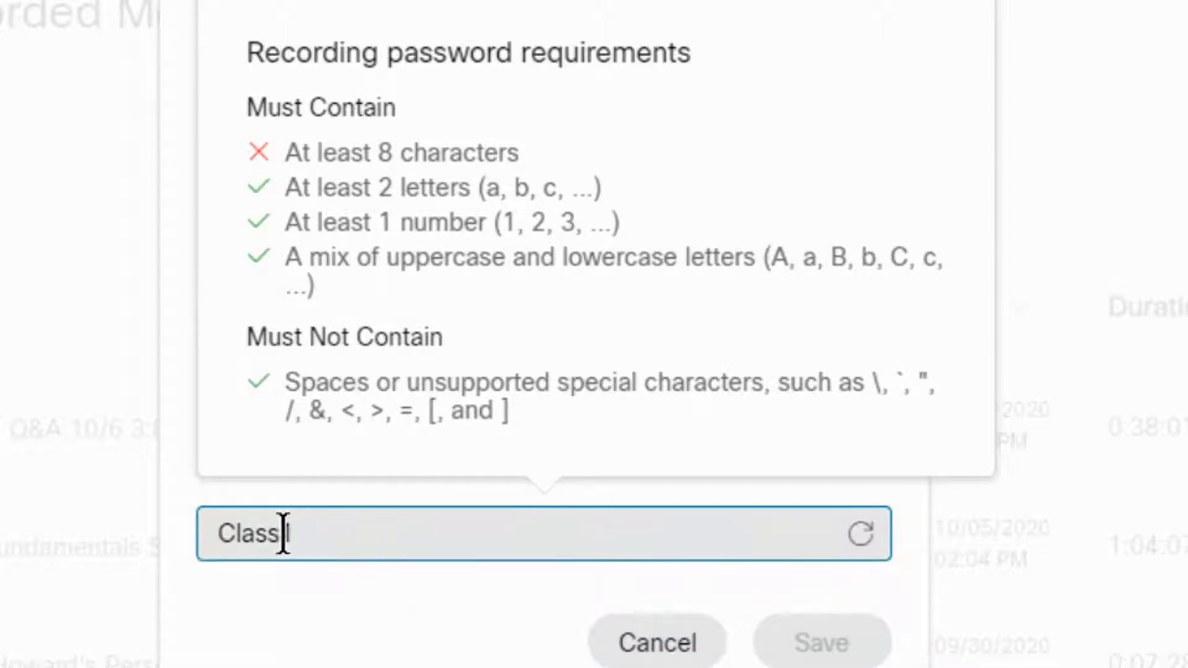
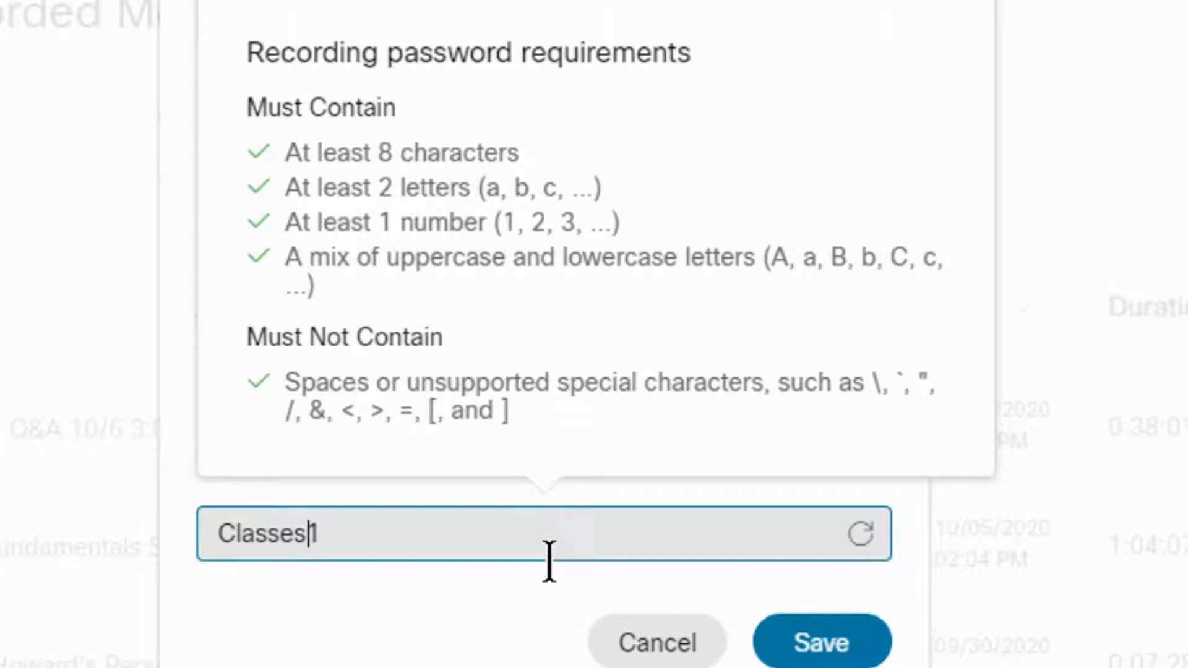
{"action": "left_click", "coordinate": [866, 644]}
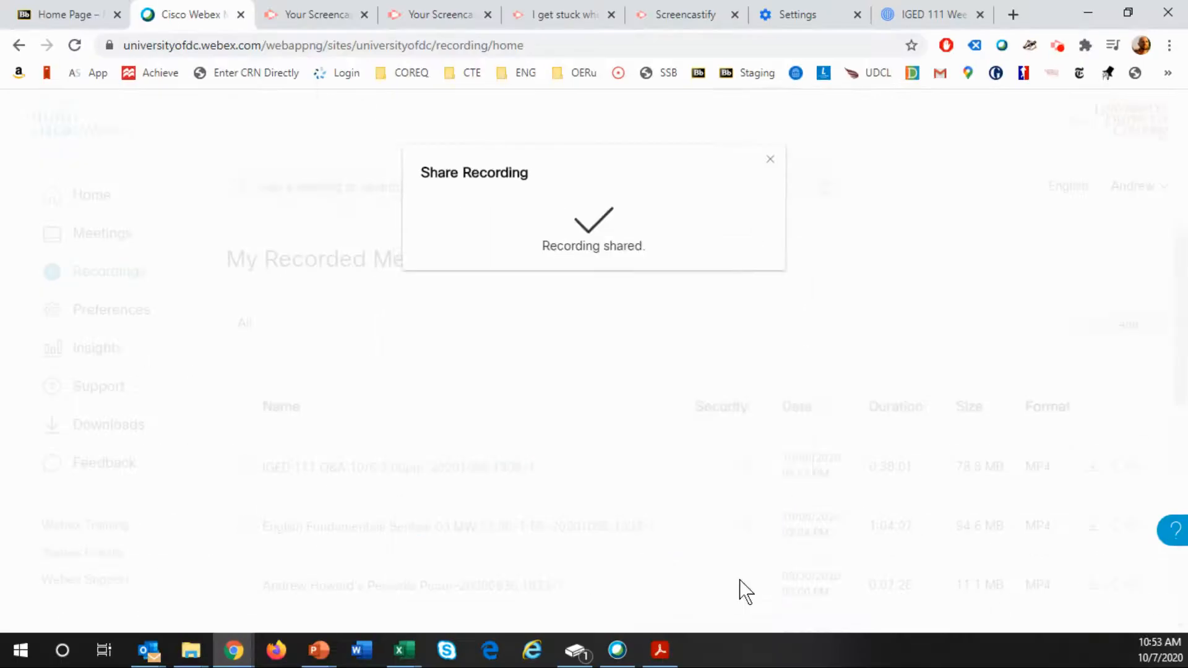
{"action": "left_click", "coordinate": [770, 159]}
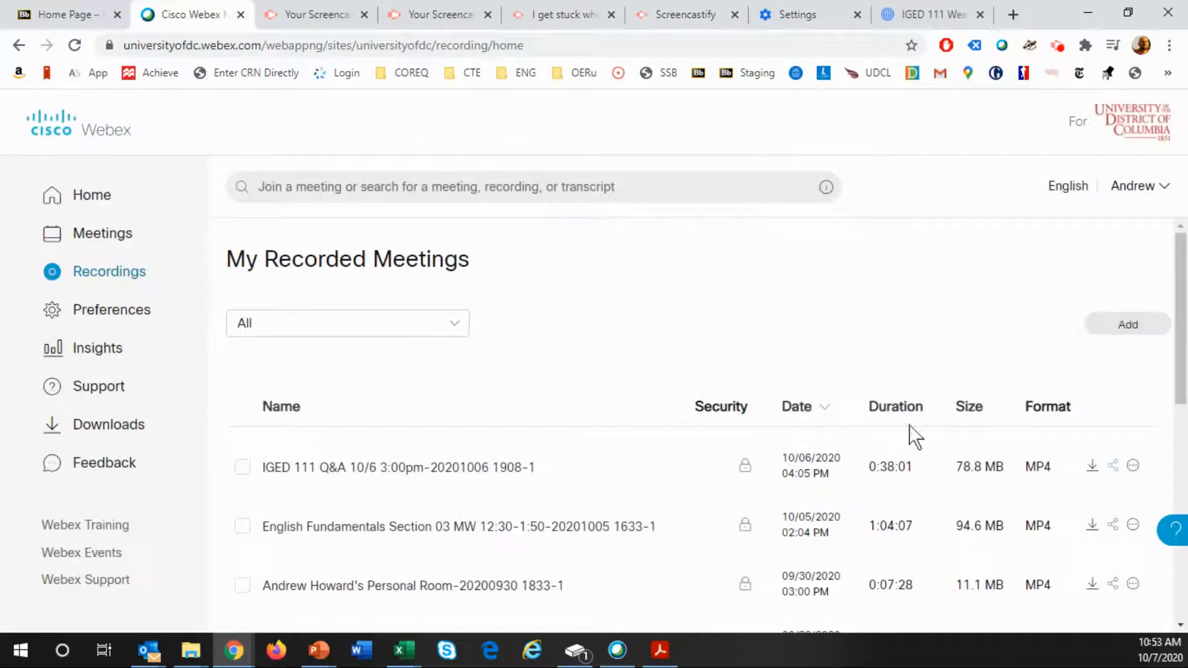
- Reopen the recording's share dialog and copy its URL and password
{"action": "left_click", "coordinate": [1113, 466]}
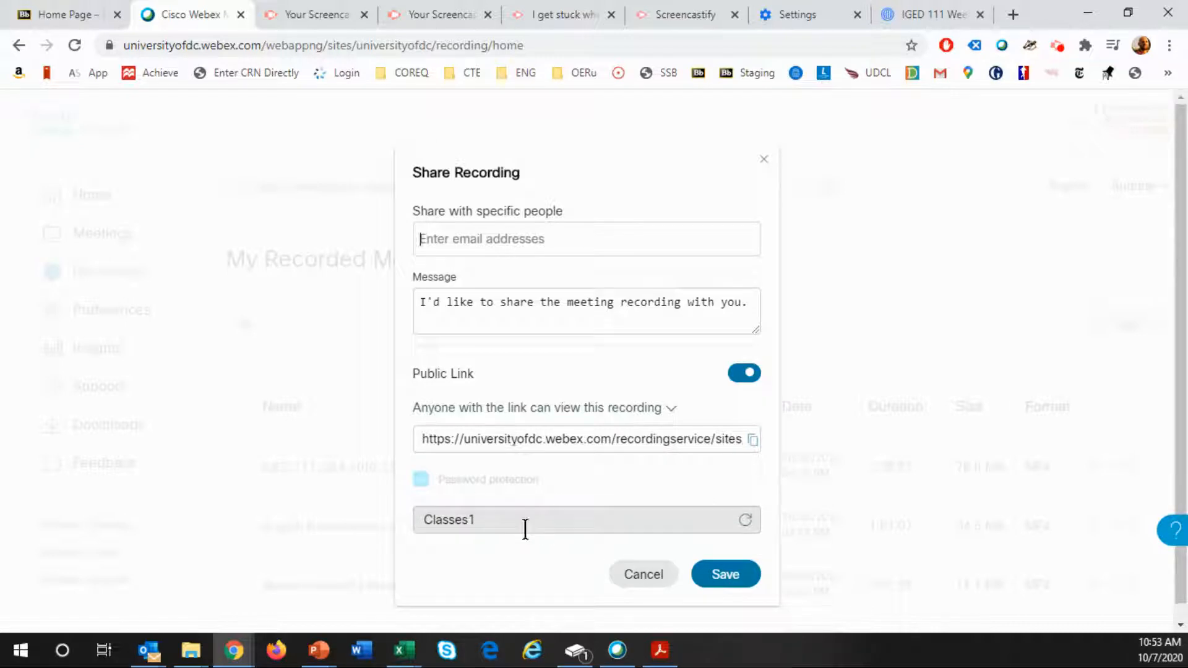
{"action": "left_click", "coordinate": [753, 440]}
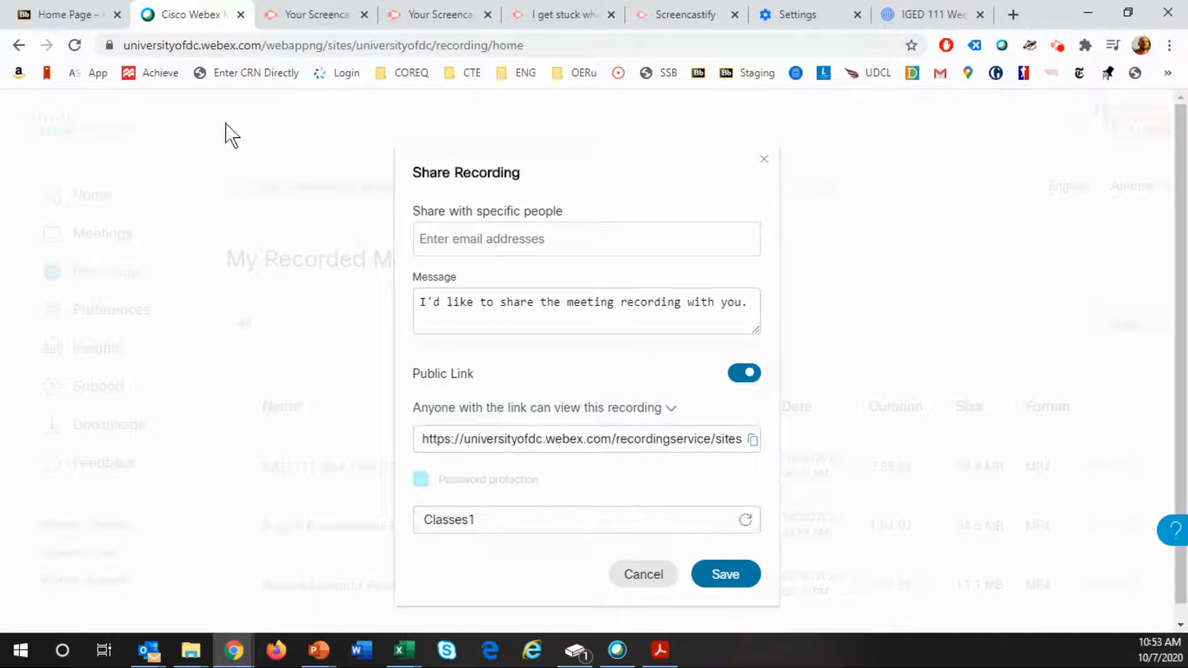
- Switch to the Blackboard course, open the Video Meeting Archive page and start building a new content Item
{"action": "left_click", "coordinate": [62, 15]}
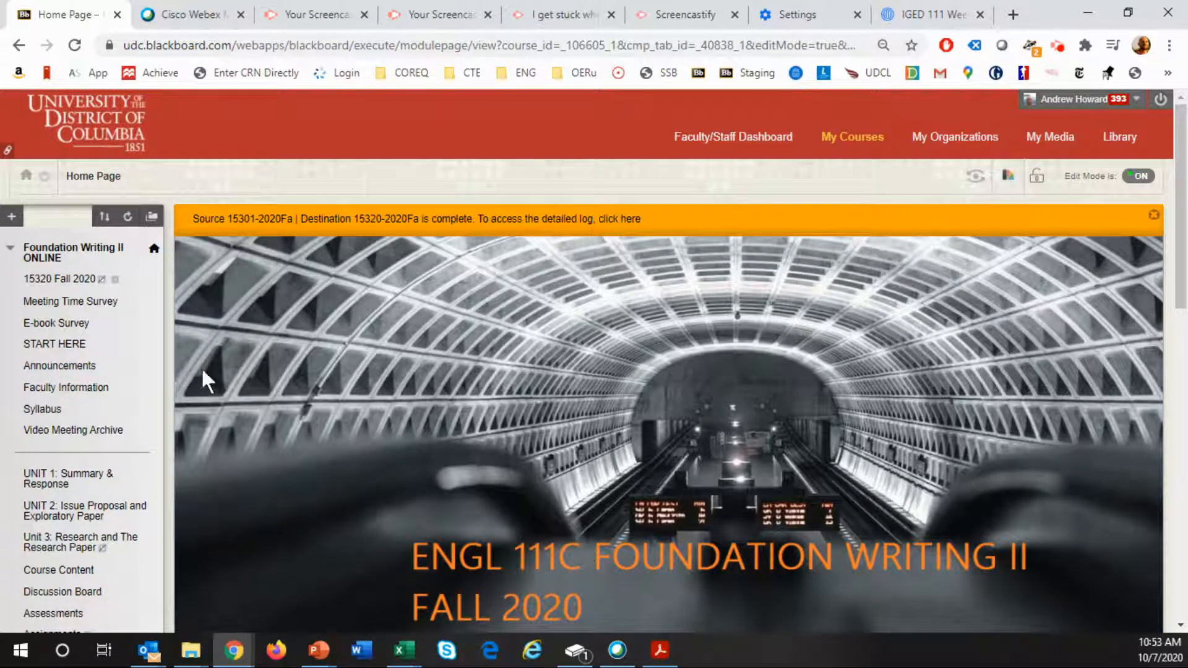
{"action": "left_click", "coordinate": [93, 433]}
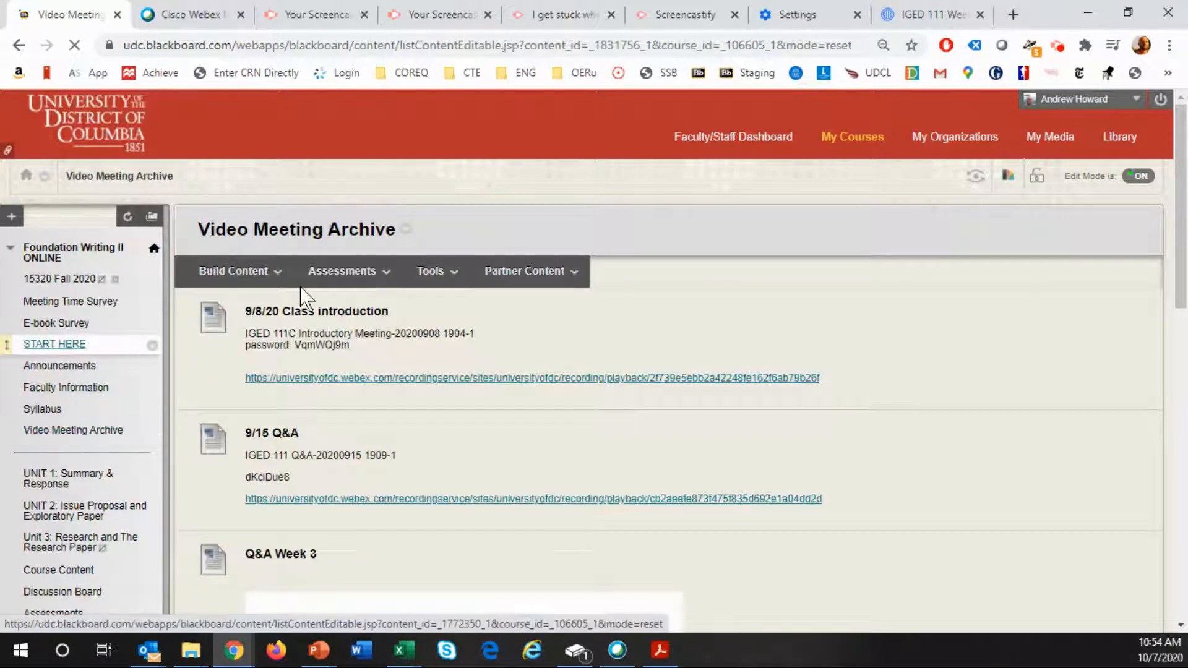
{"action": "scroll", "coordinate": [790, 419], "scroll_direction": "down", "scroll_amount": 10}
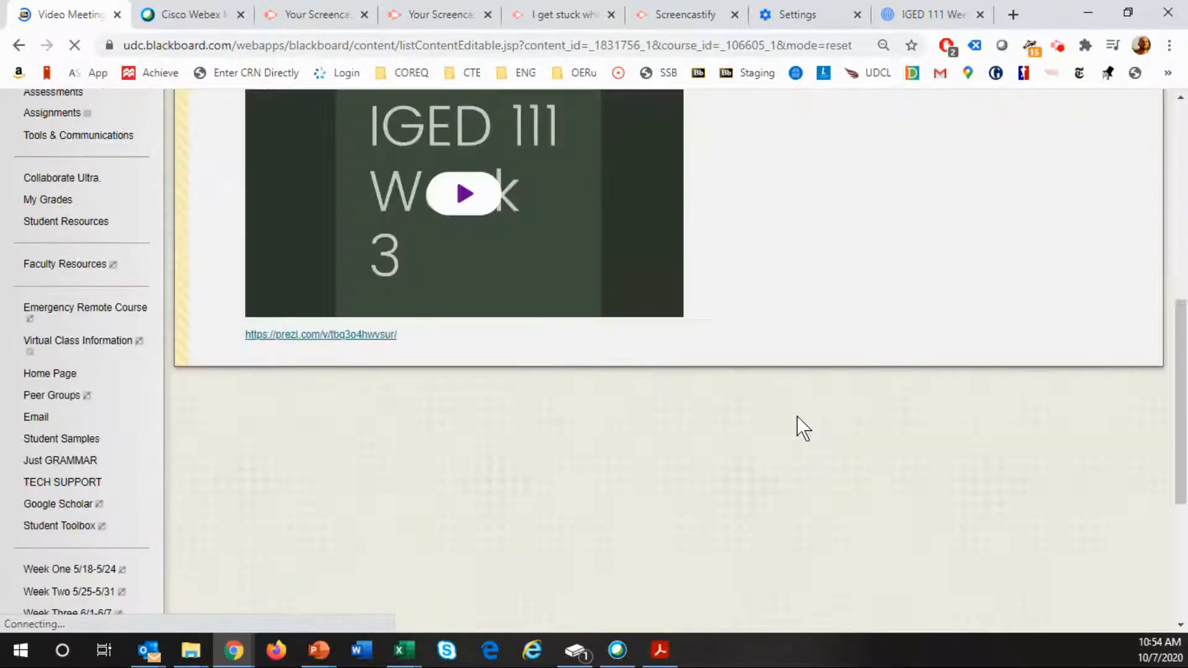
{"action": "scroll", "coordinate": [799, 426], "scroll_direction": "up", "scroll_amount": 6}
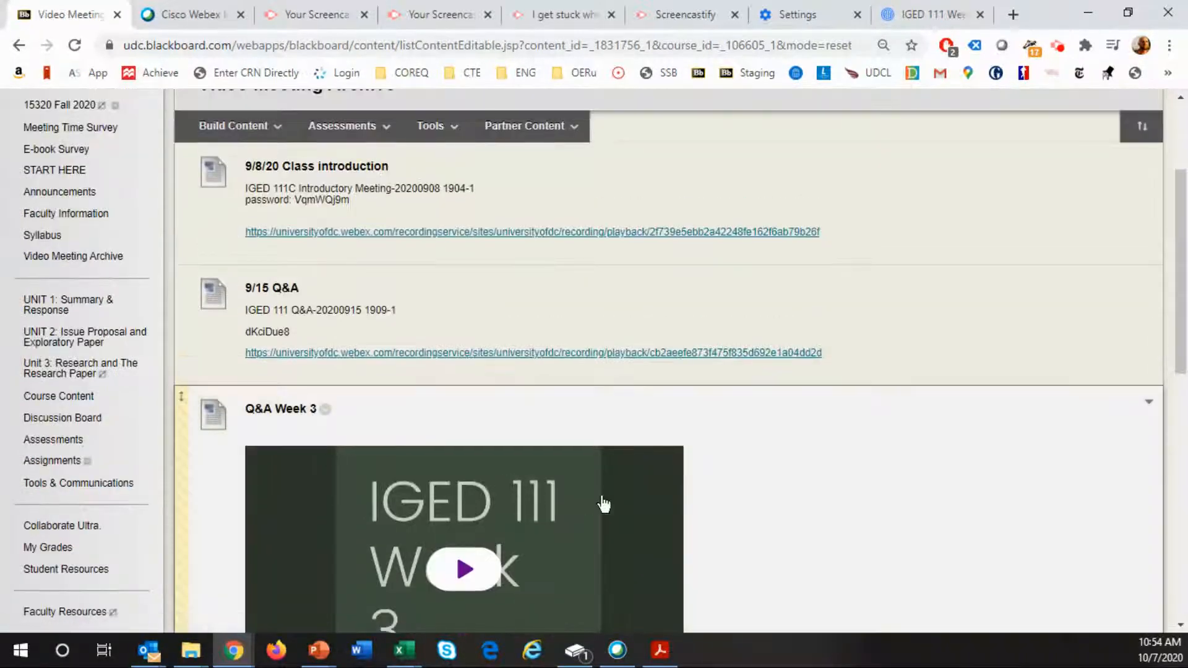
{"action": "left_click", "coordinate": [275, 136]}
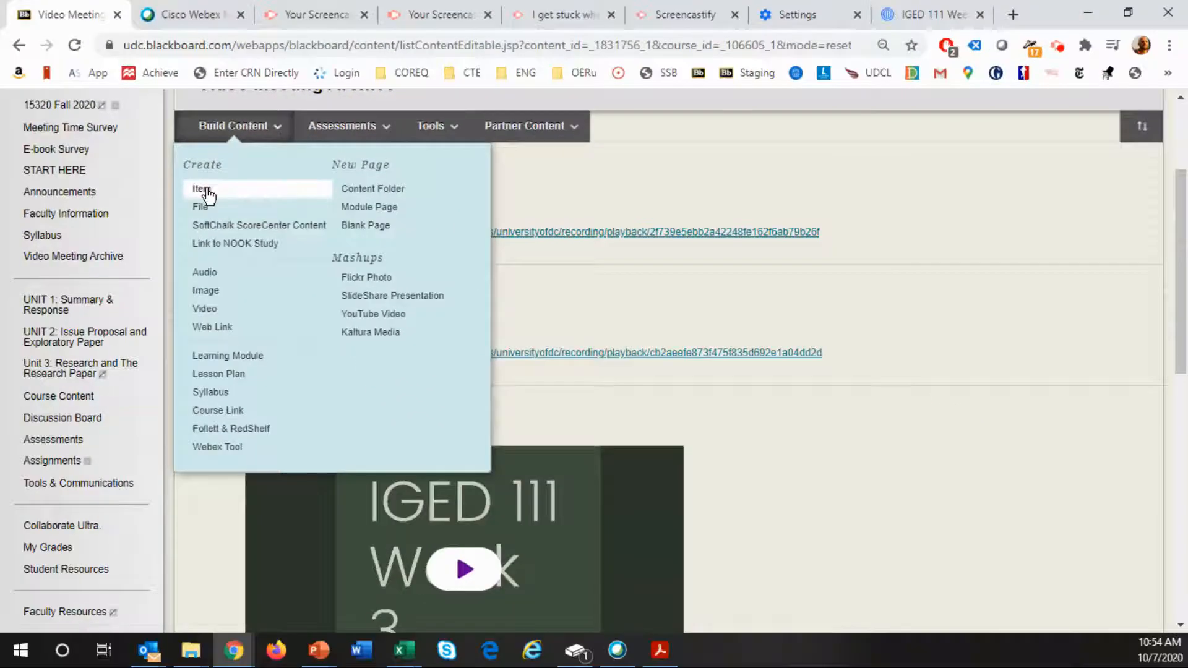
{"action": "left_click", "coordinate": [207, 294]}
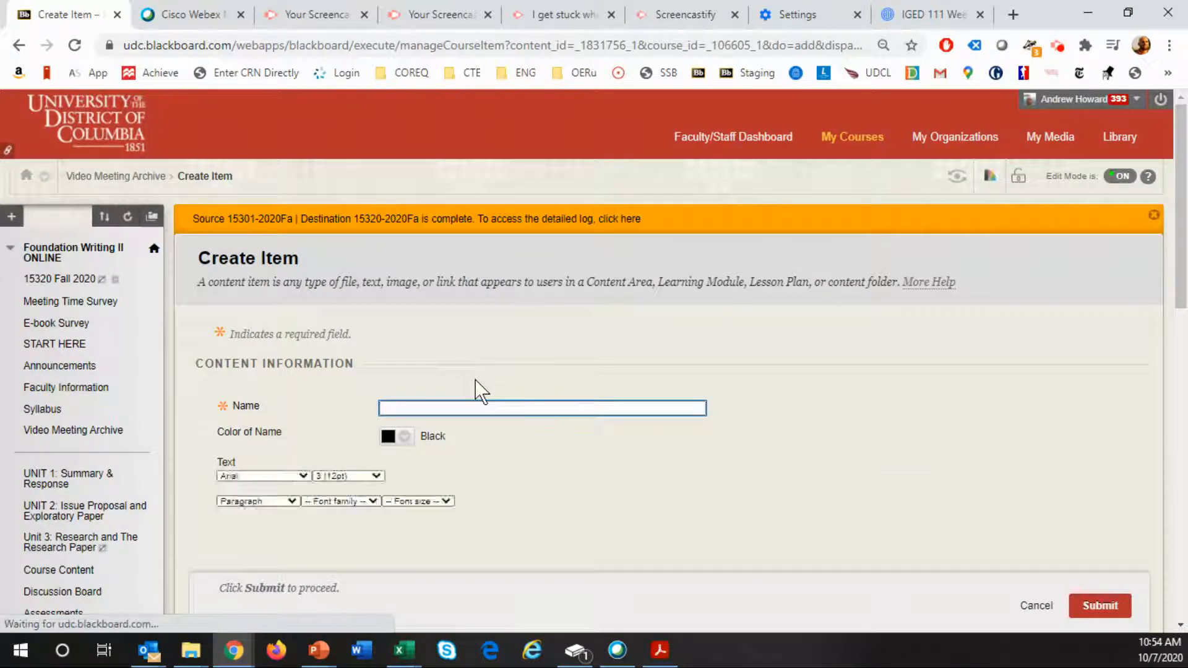
- Name the item Tuesday, 10/06 Webex Meeting and paste the copied recording details into its text
{"action": "type", "text": "Tuesday, 10/06 Webex Meeting"}
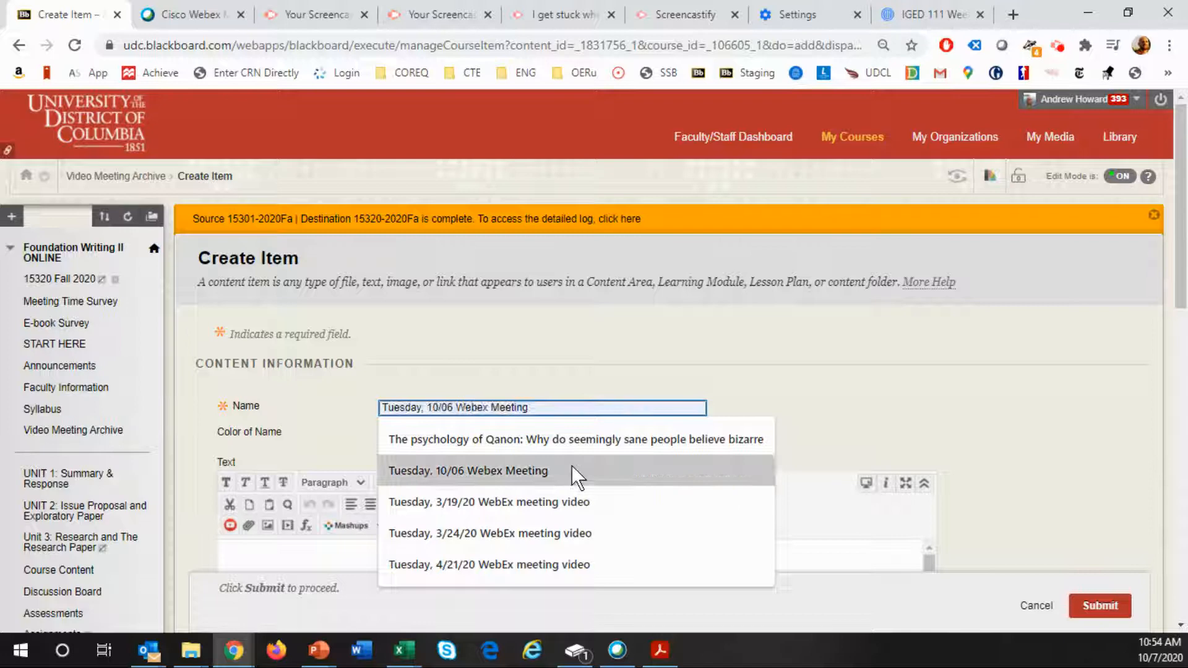
{"action": "left_click", "coordinate": [578, 468]}
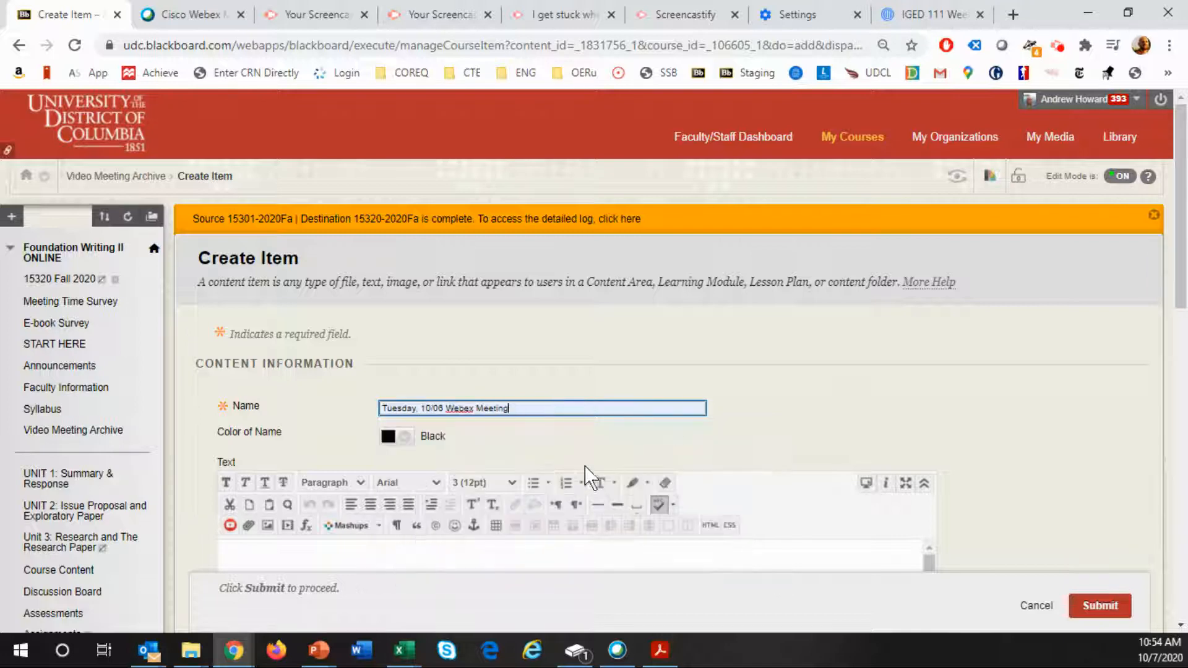
{"action": "scroll", "coordinate": [1067, 424], "scroll_direction": "down", "scroll_amount": 3}
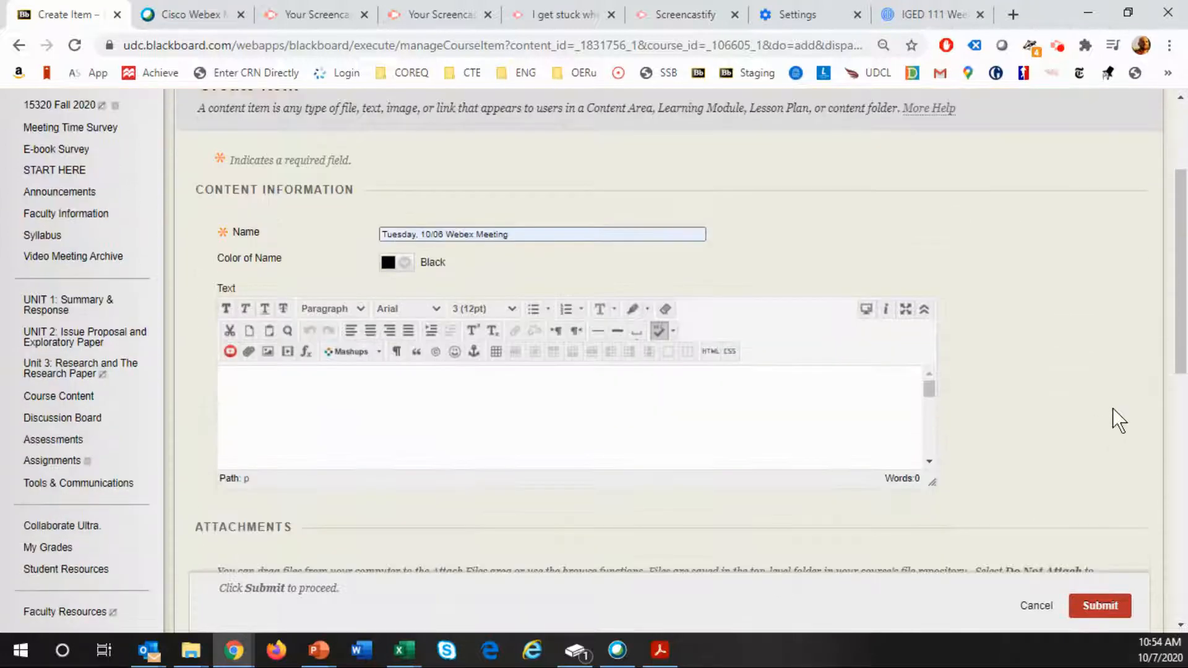
{"action": "left_click", "coordinate": [258, 395]}
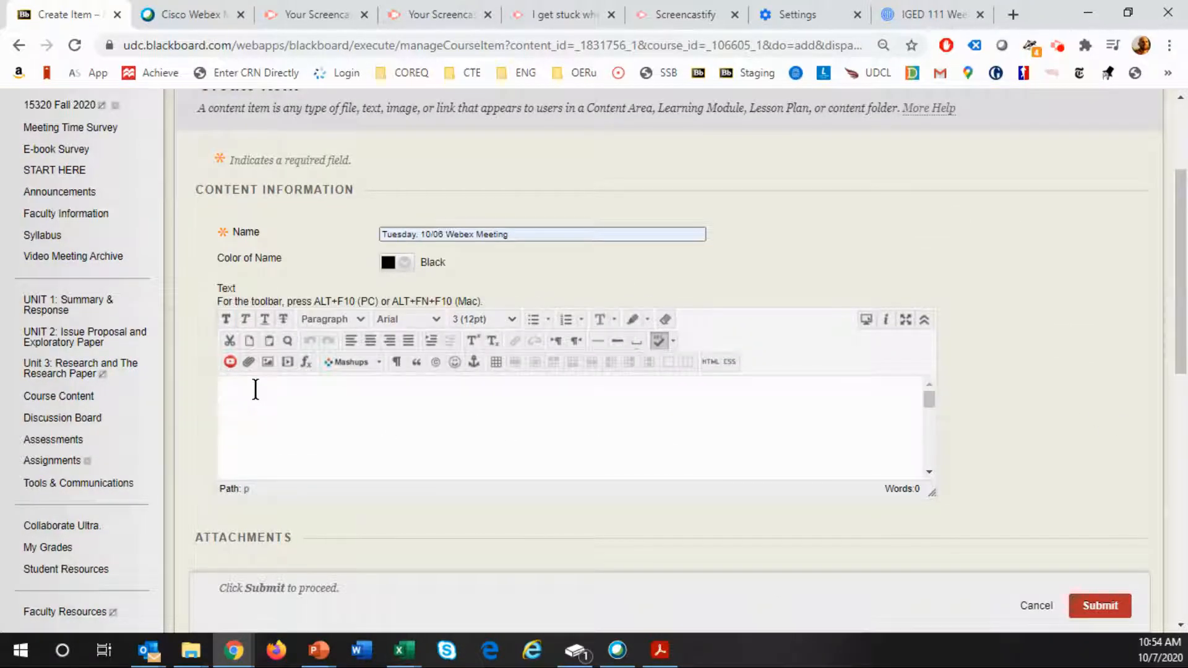
{"action": "key", "text": "ctrl+v"}
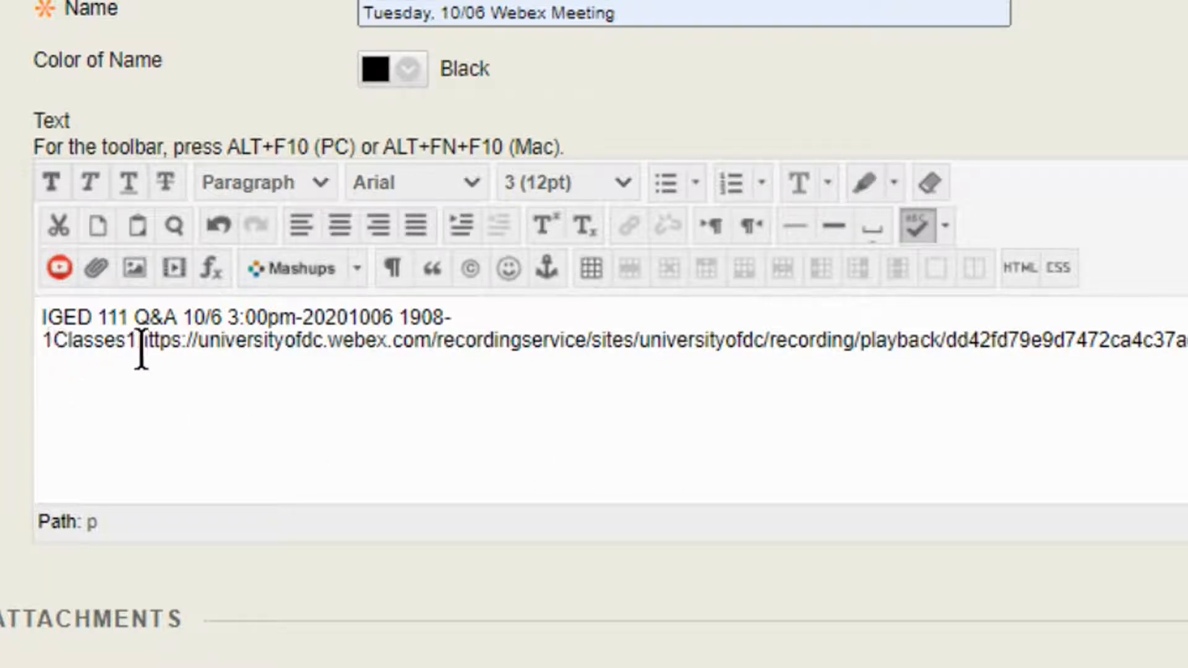
- Split the pasted text into title, password and URL lines, labelling the password line "Password:"
{"action": "left_click", "coordinate": [52, 342]}
{"action": "key", "text": "Return"}
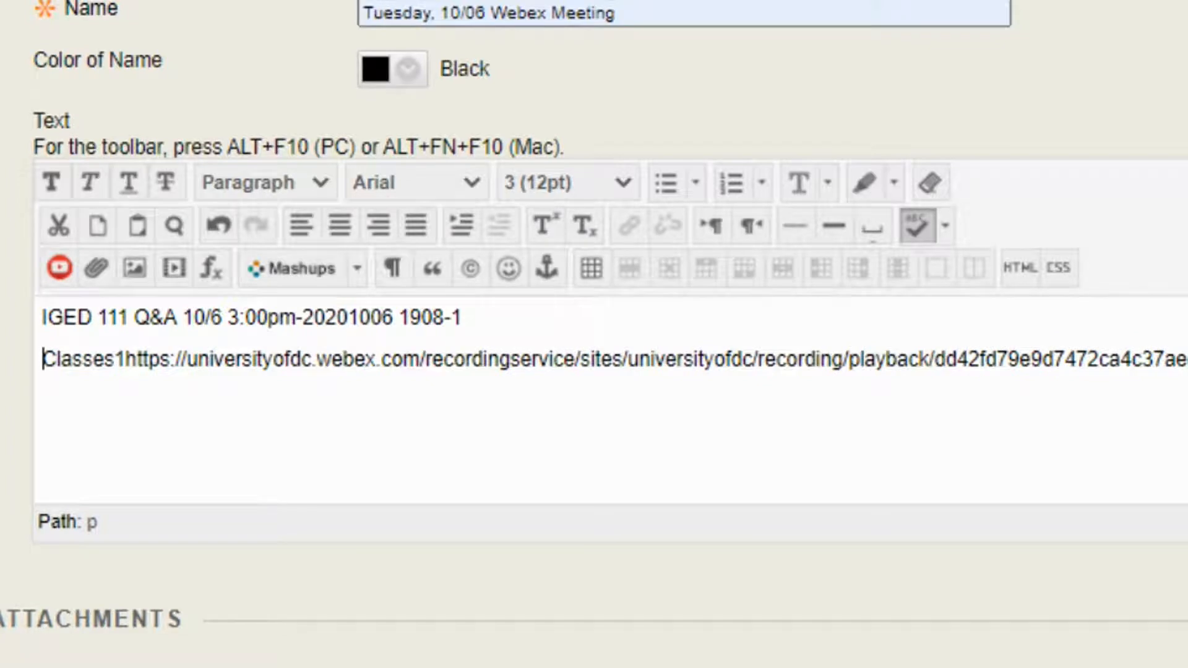
{"action": "type", "text": "Passwor"}
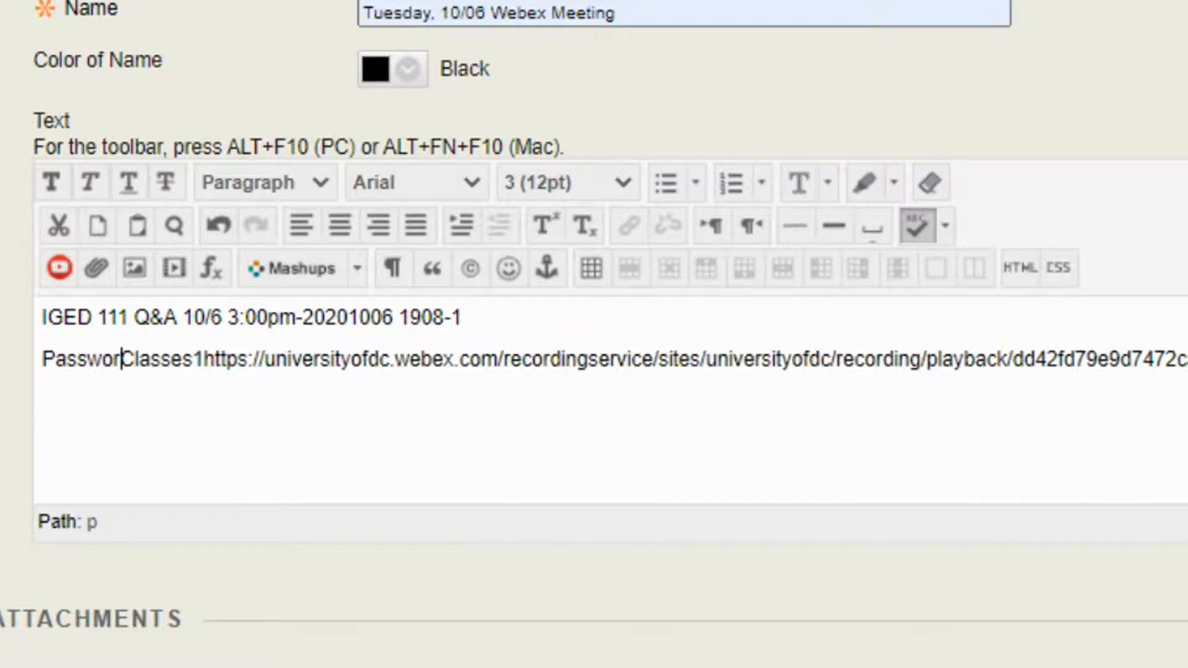
{"action": "type", "text": "d:"}
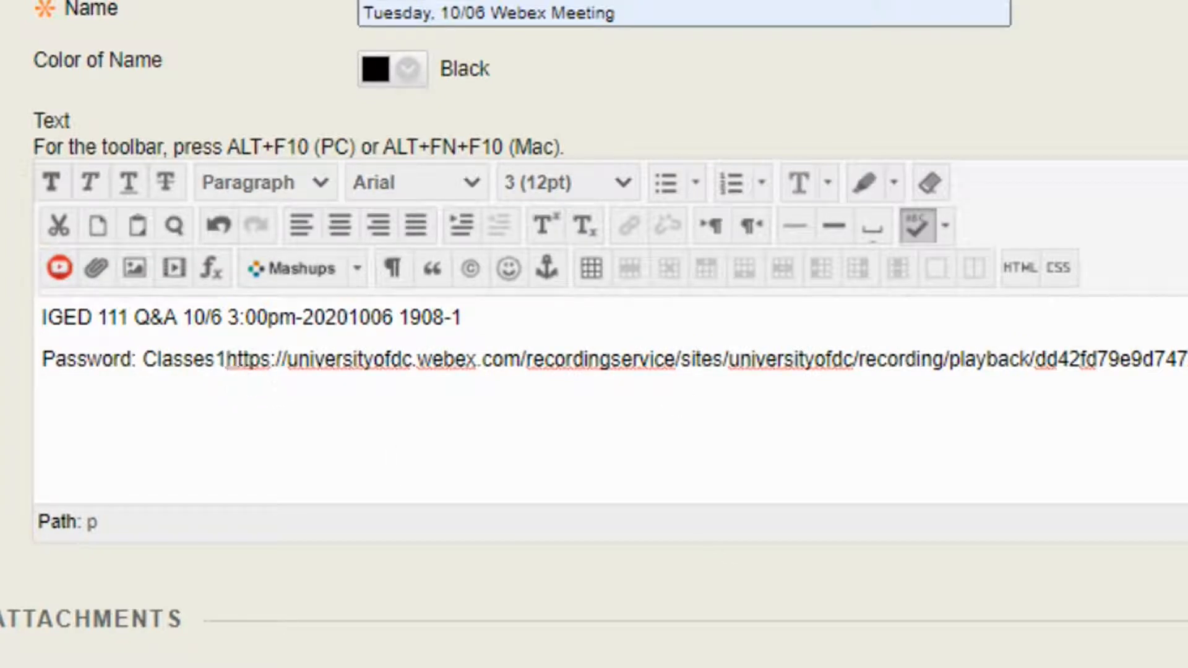
{"action": "key", "text": "Return"}
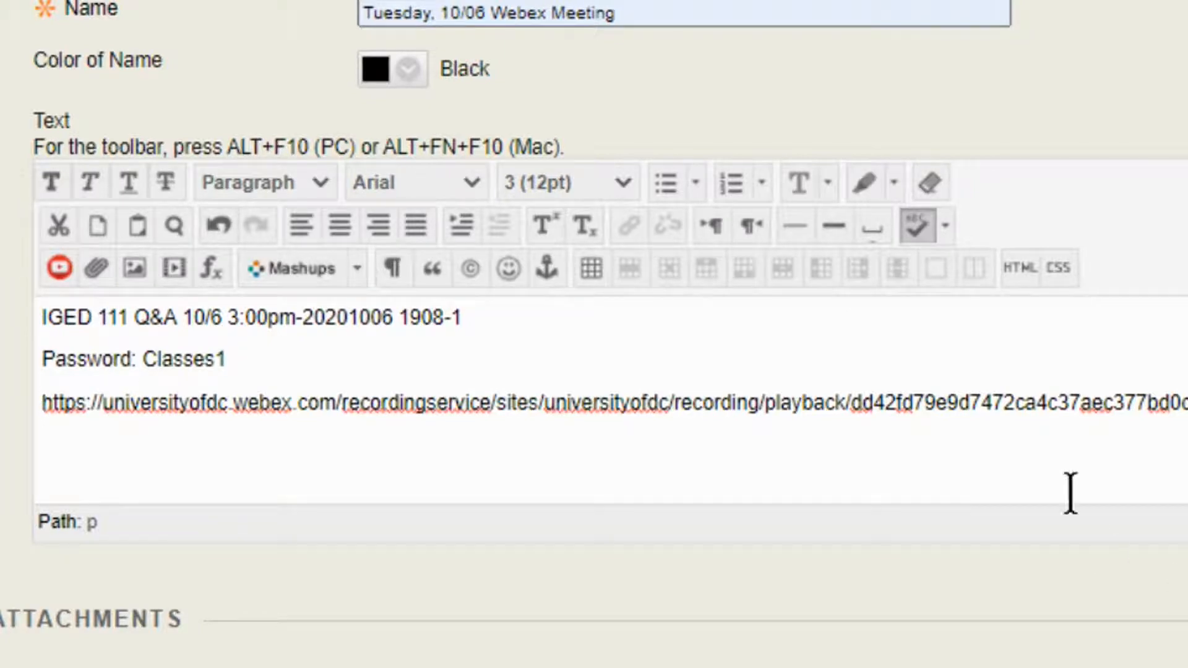
- Turn the recording URL into a hyperlink with the pasted link path, opening in a new window (_blank)
{"action": "left_click_drag", "start_coordinate": [1185, 404], "coordinate": [45, 366]}
{"action": "scroll", "coordinate": [615, 355], "scroll_direction": "up", "scroll_amount": 1}
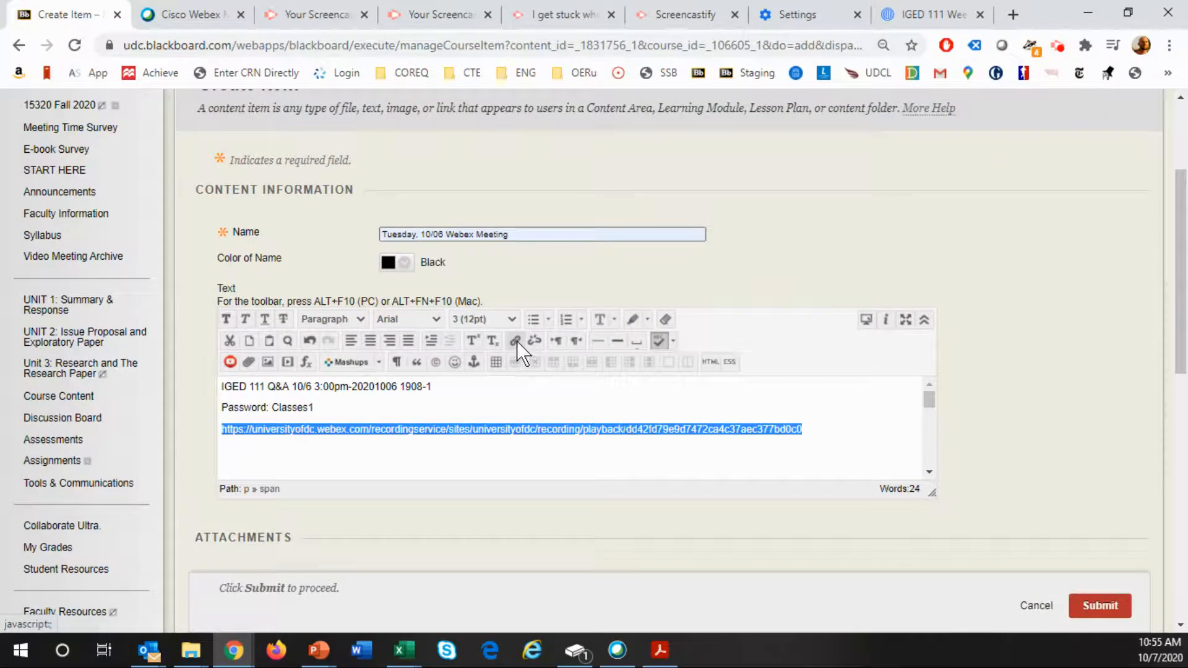
{"action": "left_click", "coordinate": [515, 341]}
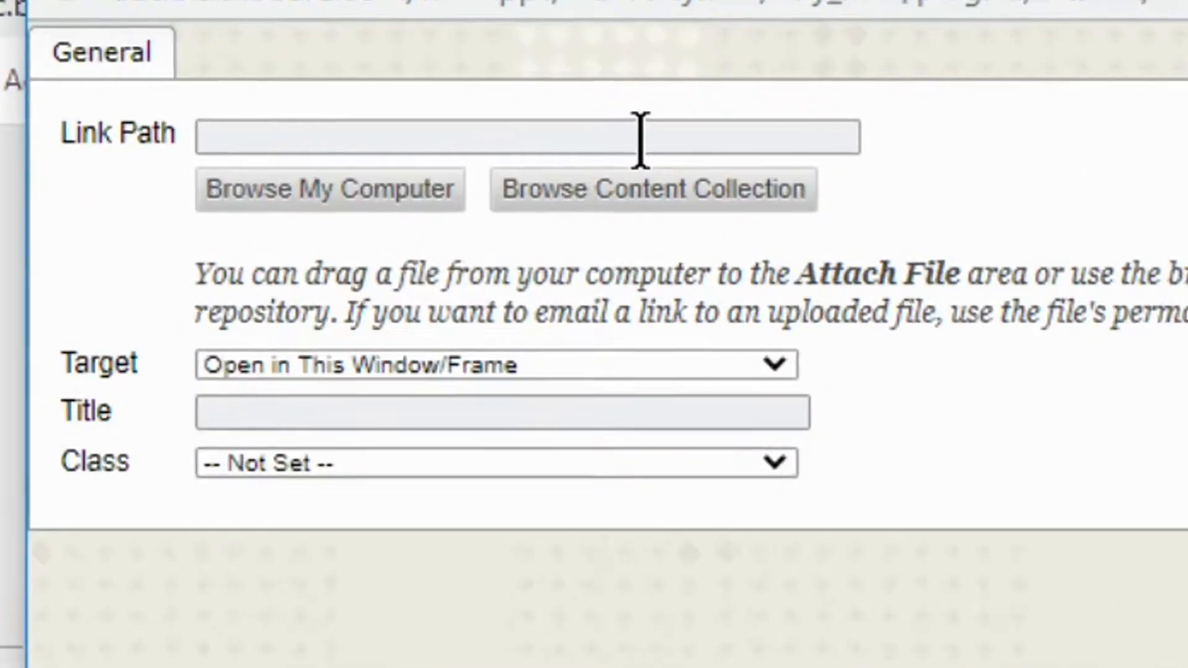
{"action": "left_click", "coordinate": [641, 140]}
{"action": "key", "text": "ctrl+v"}
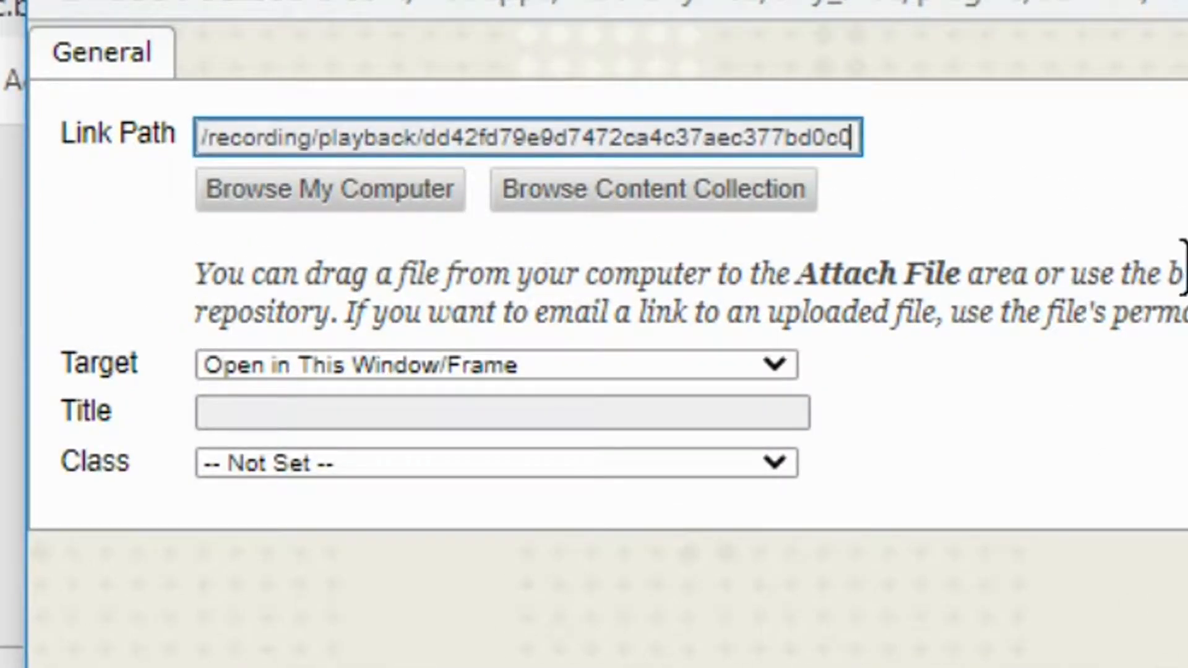
{"action": "left_click", "coordinate": [773, 366]}
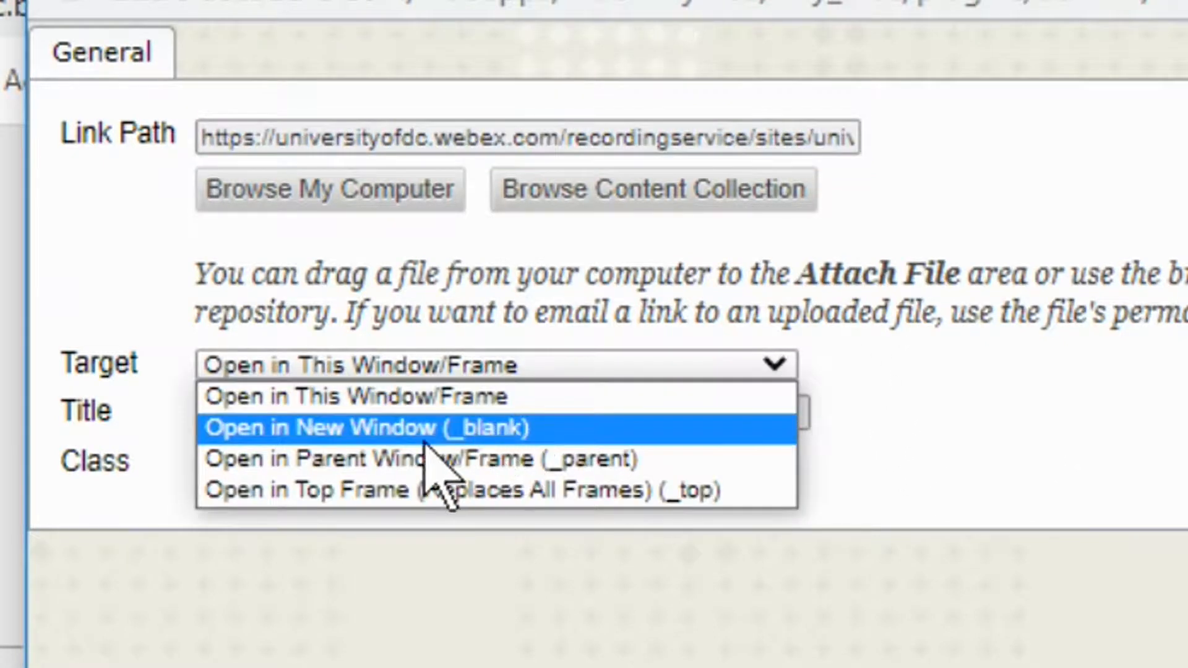
{"action": "left_click", "coordinate": [372, 432]}
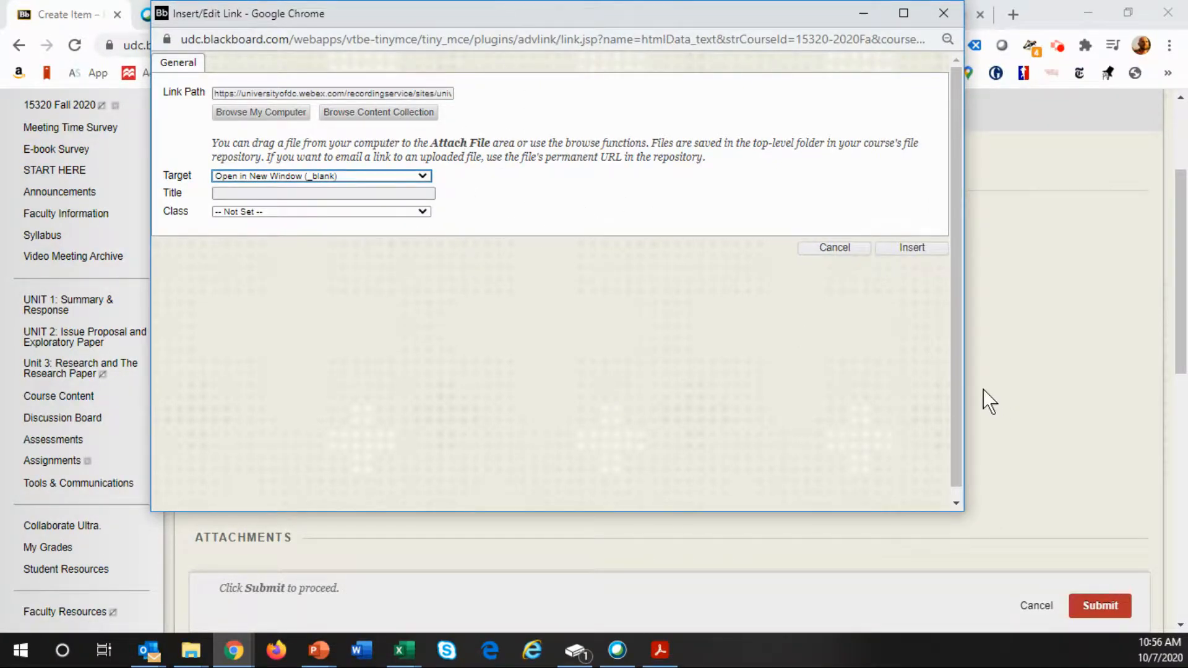
{"action": "left_click", "coordinate": [912, 247]}
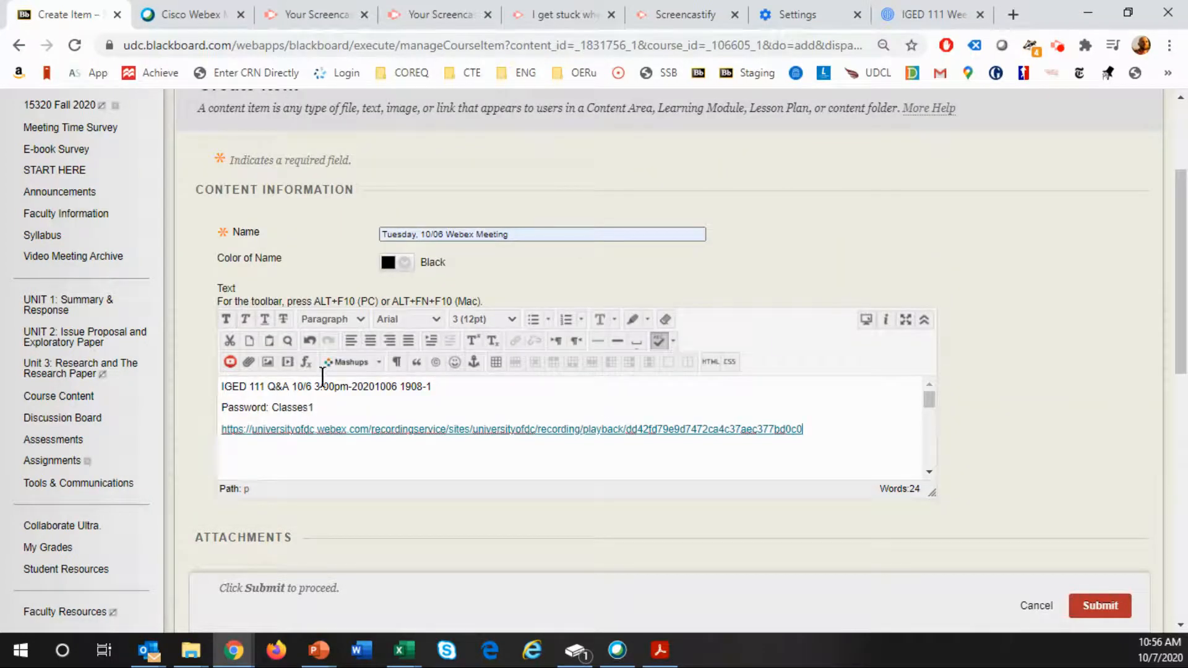
- Submit the new item
{"action": "left_click_drag", "start_coordinate": [272, 408], "coordinate": [313, 407]}
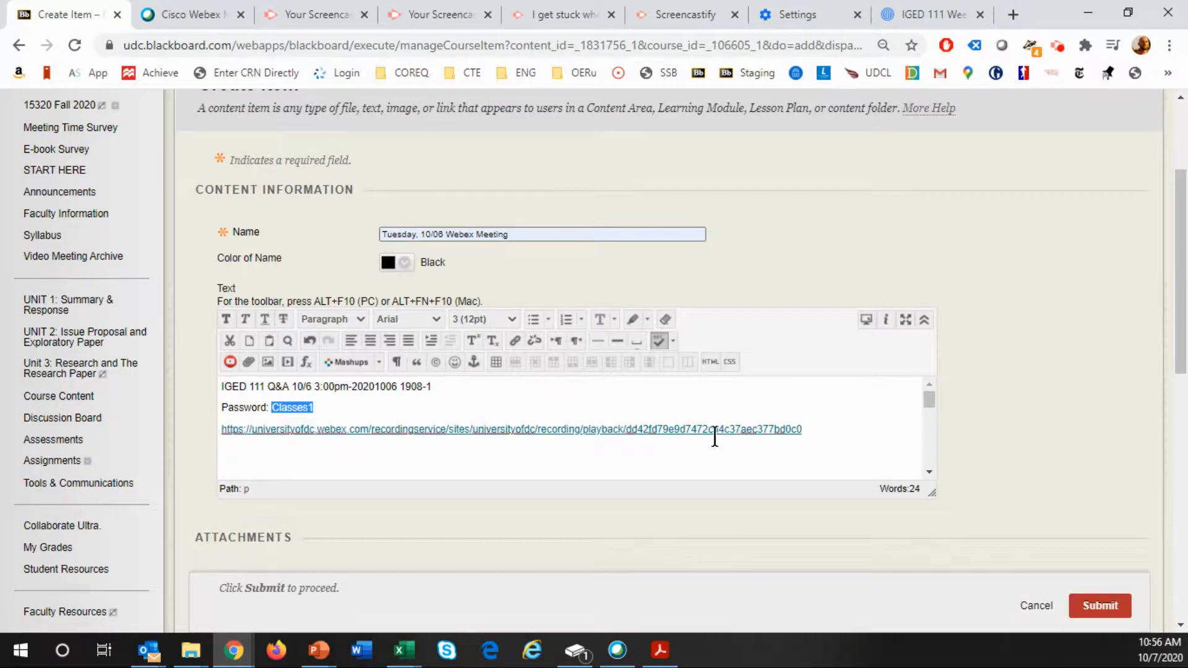
{"action": "left_click", "coordinate": [1108, 604]}
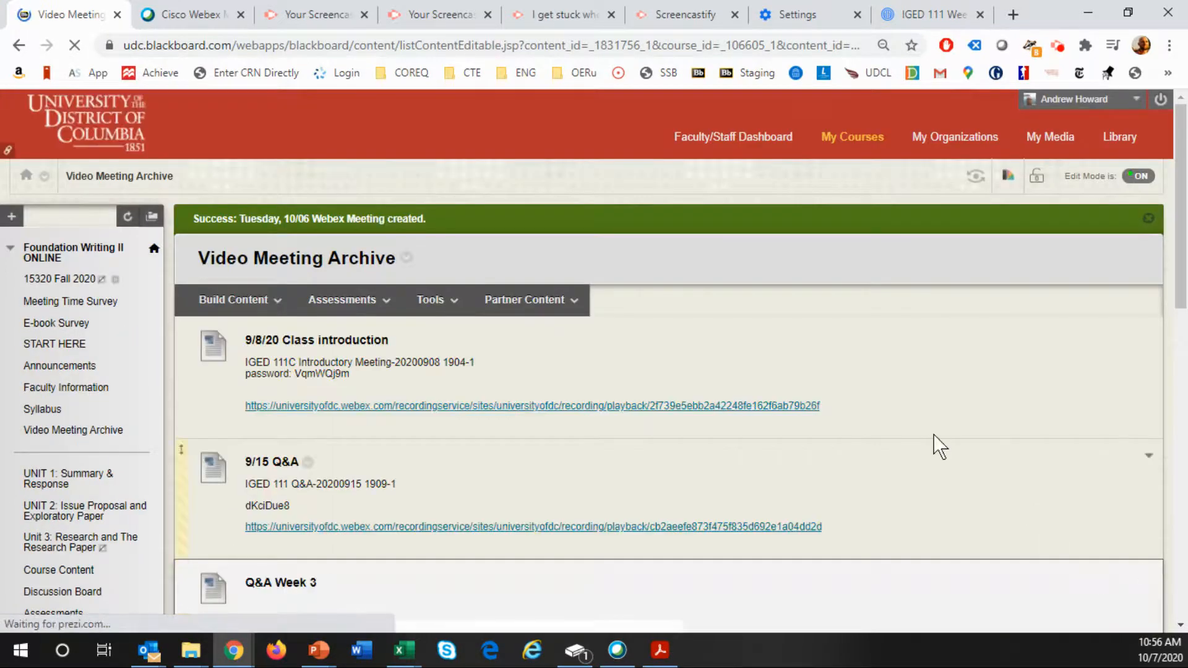
- Open the new Tuesday, 10/06 Webex Meeting item's link and start playing the recording
{"action": "scroll", "coordinate": [796, 362], "scroll_direction": "down", "scroll_amount": 10}
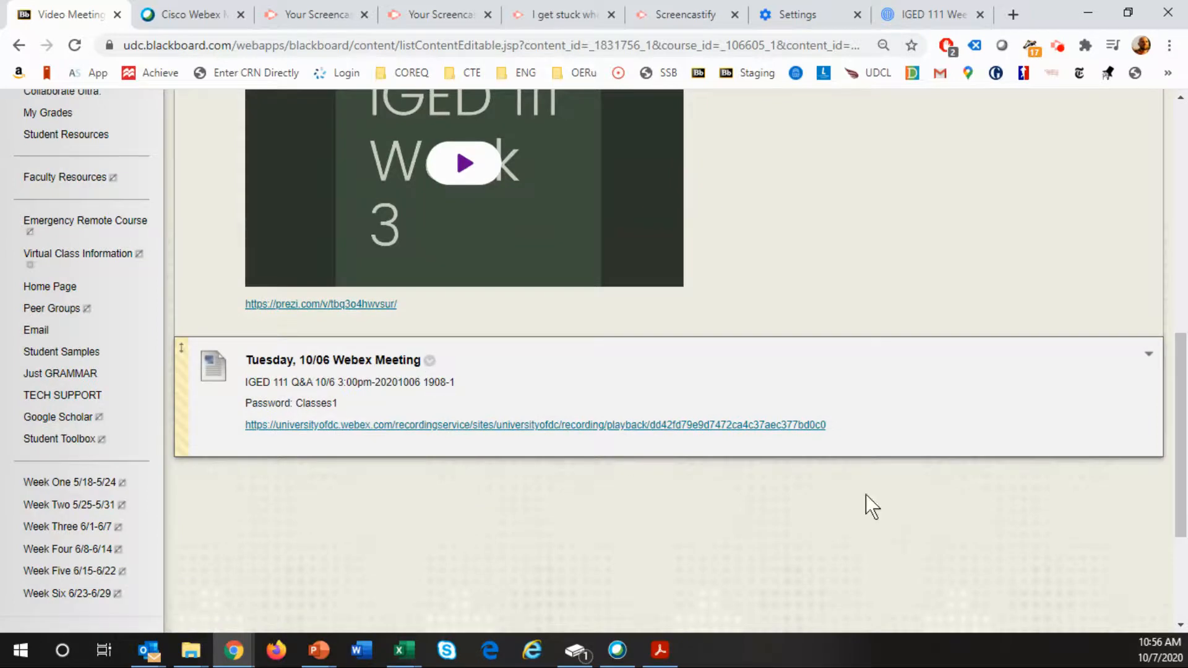
{"action": "left_click", "coordinate": [375, 426]}
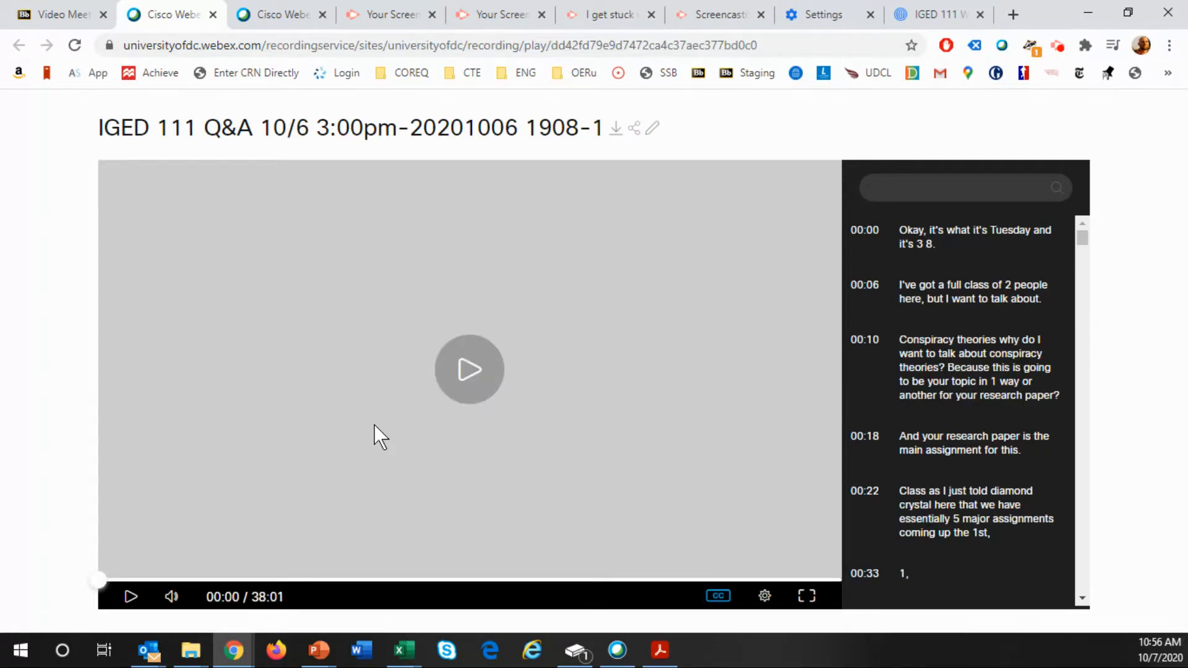
{"action": "left_click", "coordinate": [473, 367]}
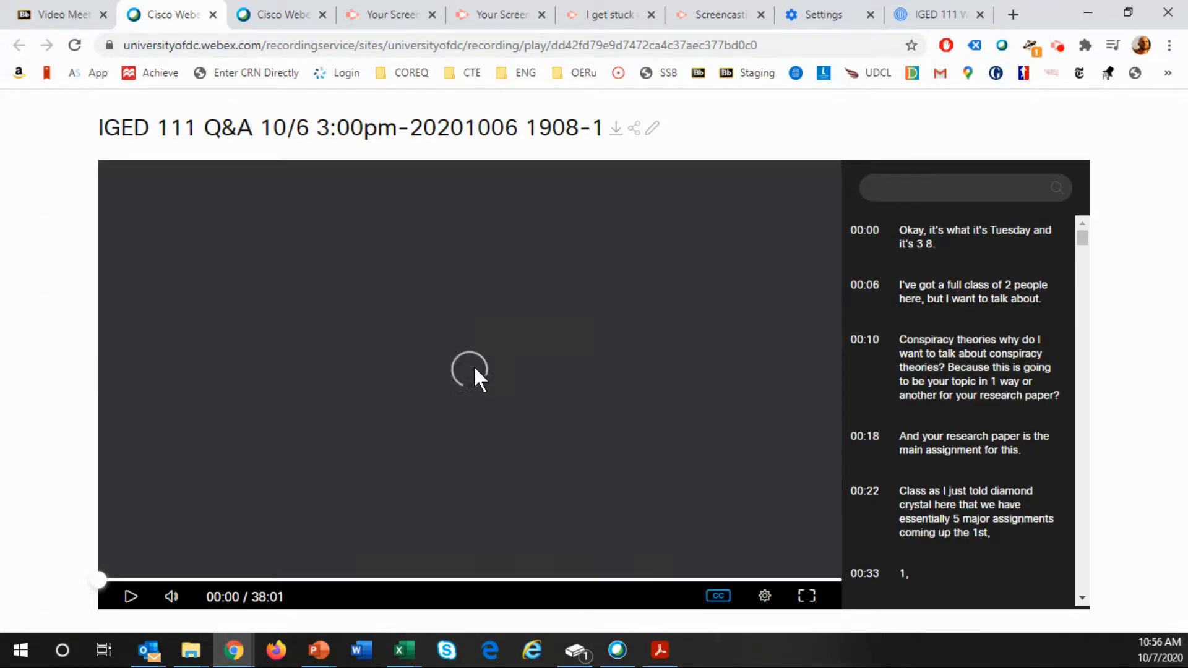